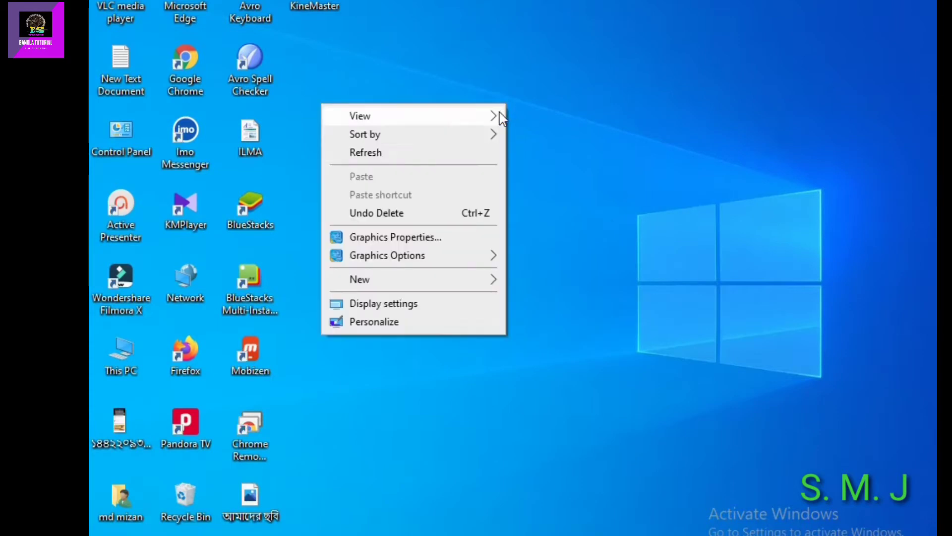
Step: Refresh the Windows desktop several times in a row
left_click(427, 154)
right_click(520, 97)
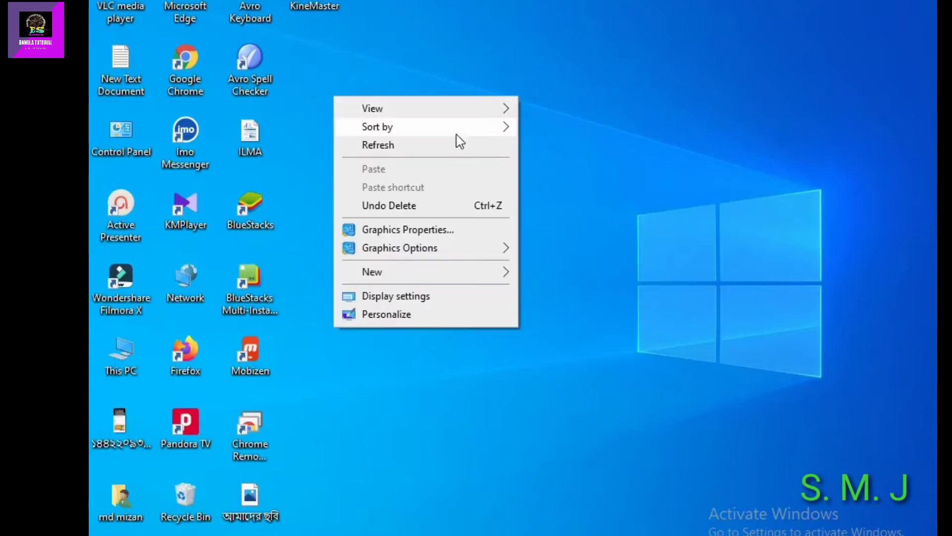
left_click(441, 145)
right_click(497, 99)
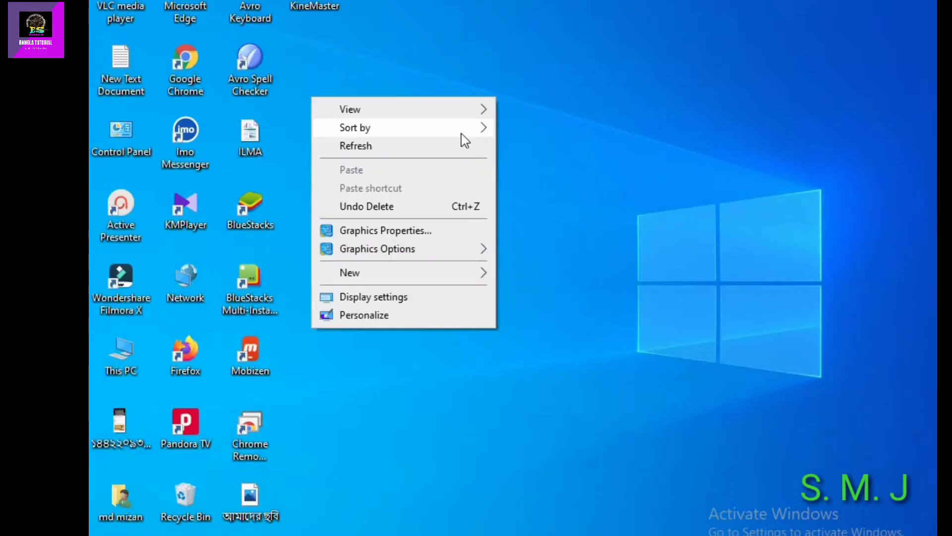
left_click(462, 140)
right_click(547, 83)
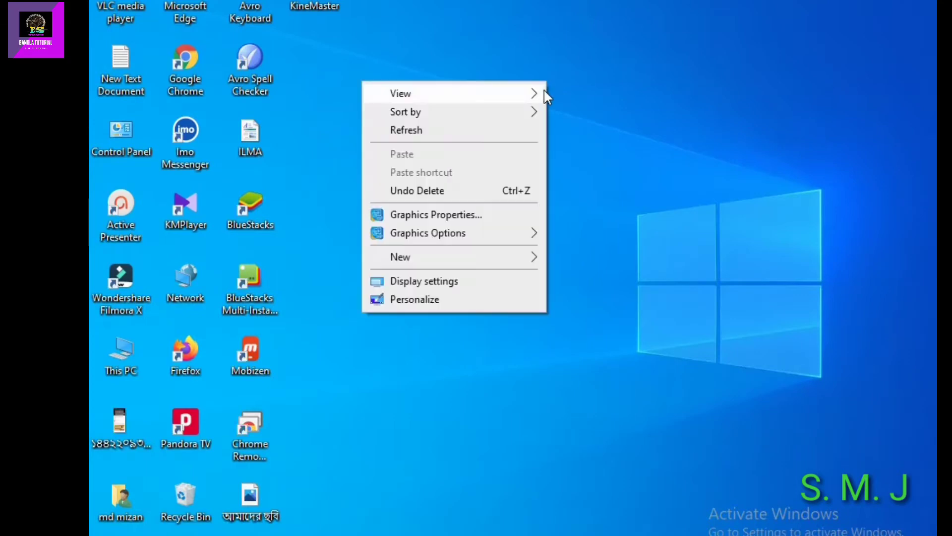
left_click(485, 131)
right_click(575, 51)
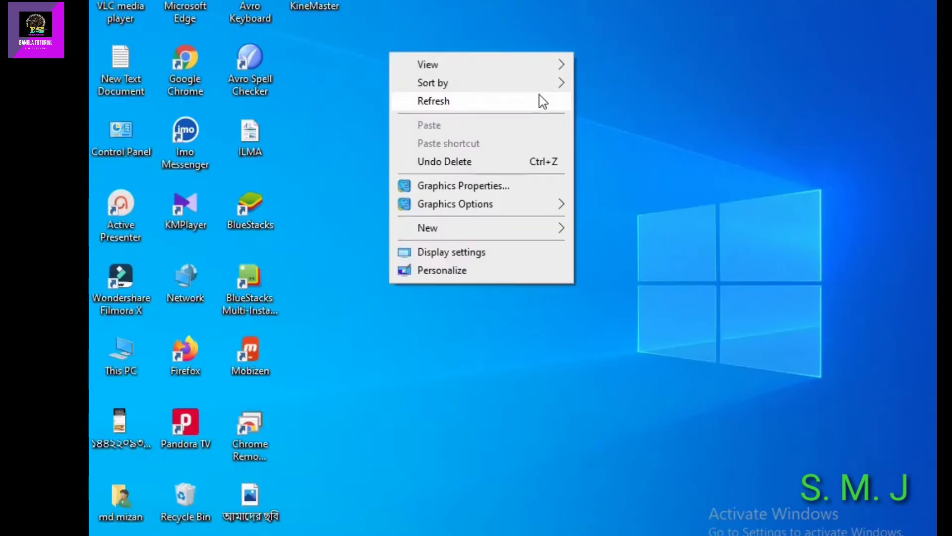
left_click(489, 105)
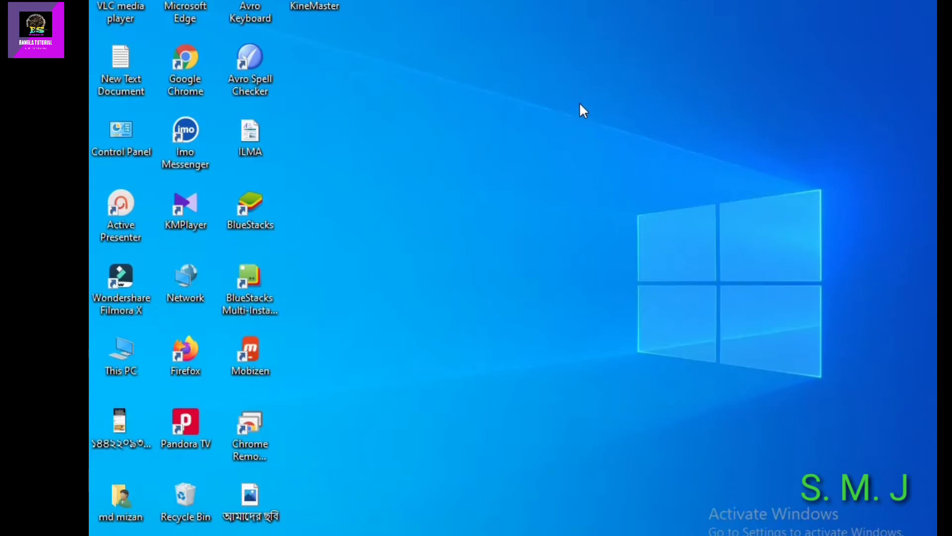
right_click(510, 110)
left_click(463, 159)
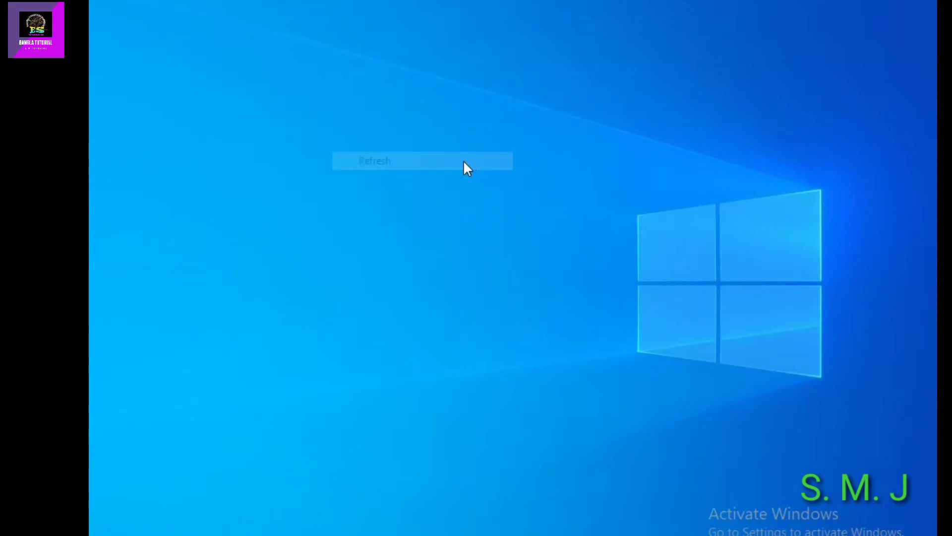
right_click(507, 124)
left_click(495, 167)
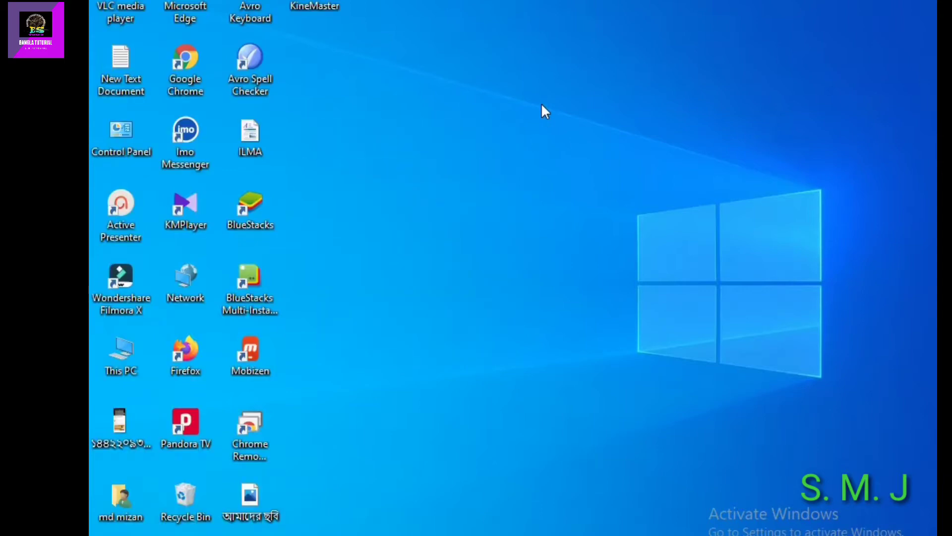
right_click(542, 104)
left_click(472, 155)
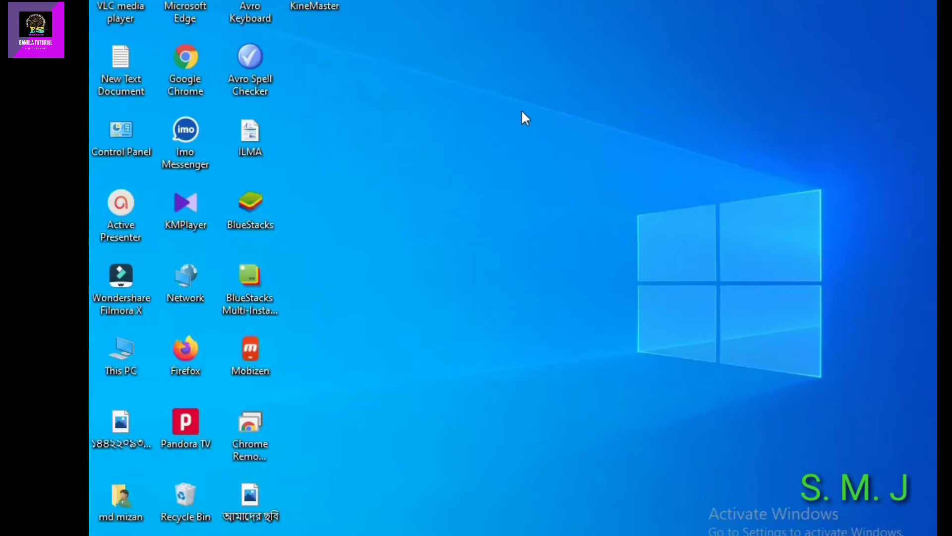
right_click(522, 110)
left_click(470, 155)
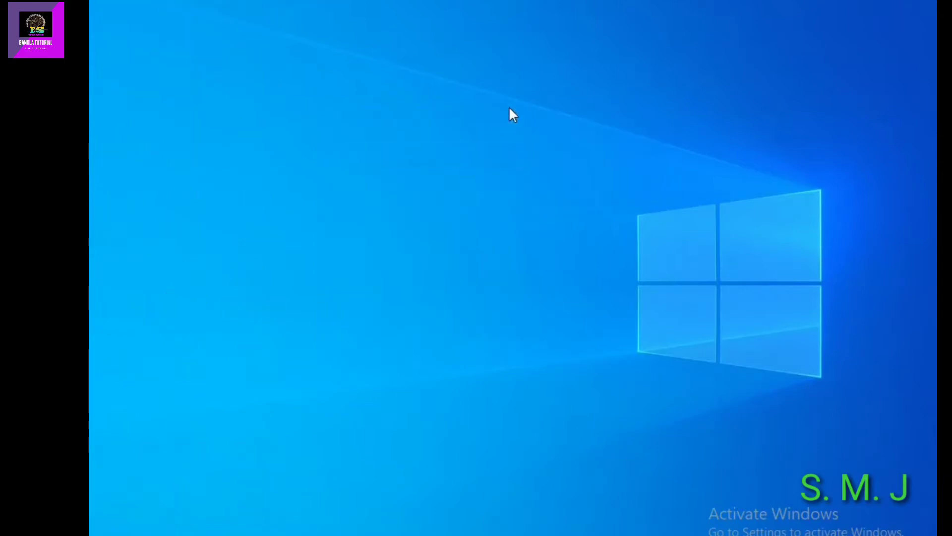
right_click(535, 100)
left_click(481, 150)
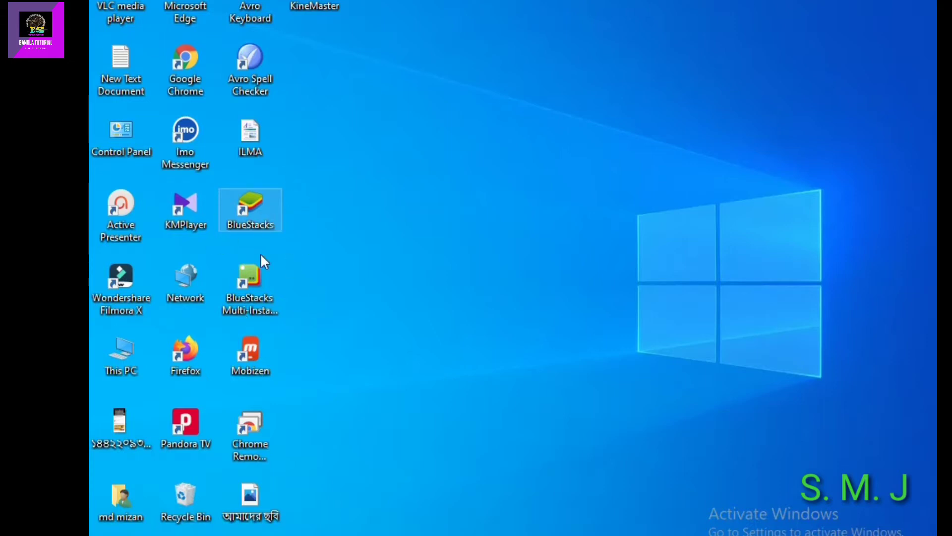
Step: Launch BlueStacks from the desktop and look through the games offered in its Game center
double_click(254, 206)
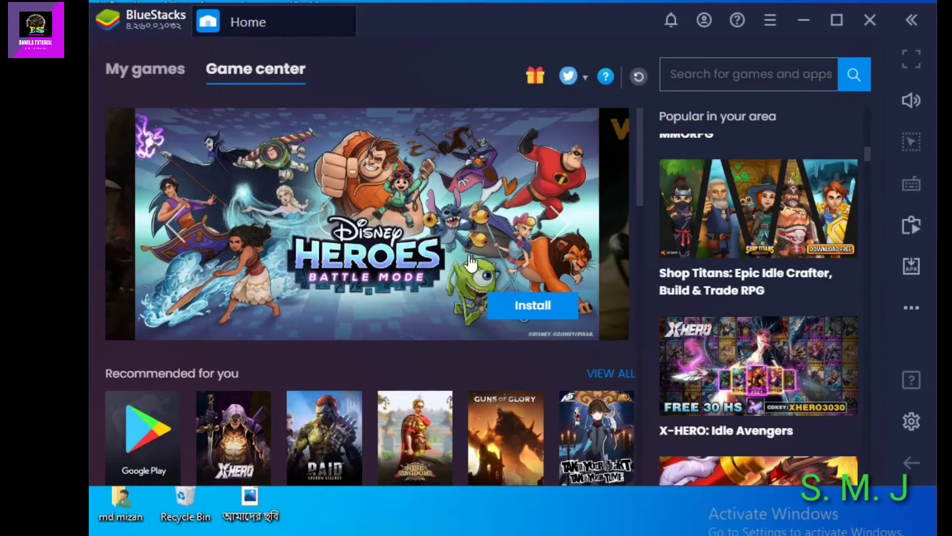
scroll(584, 330, "down", 6)
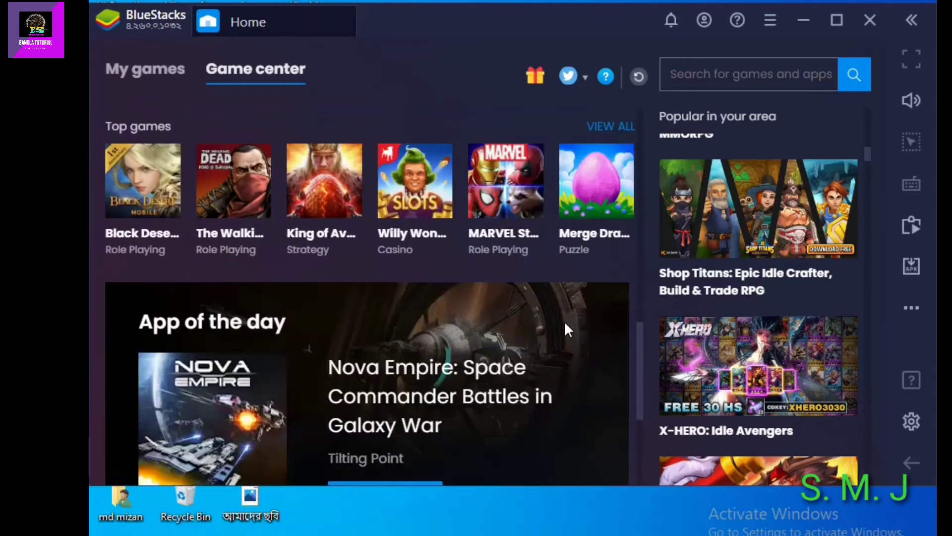
scroll(422, 340, "up", 8)
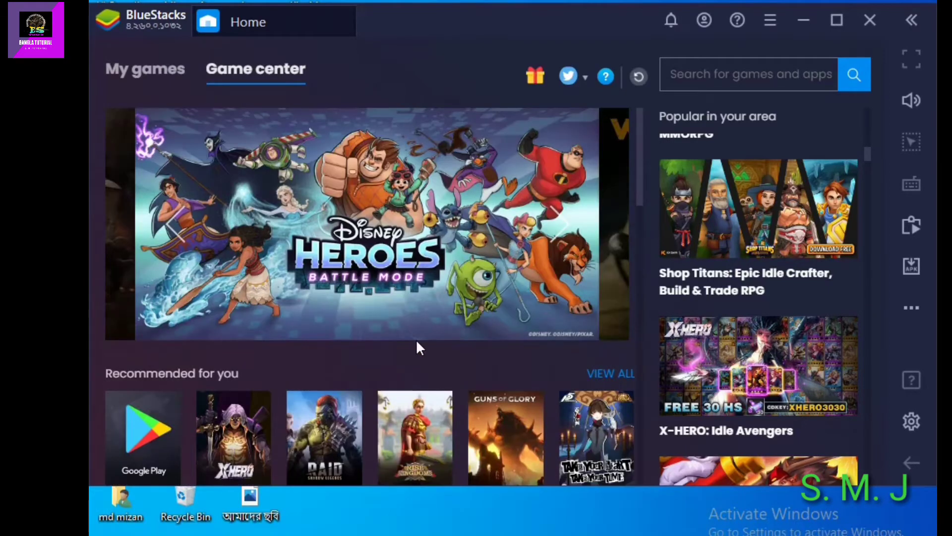
scroll(412, 339, "down", 2)
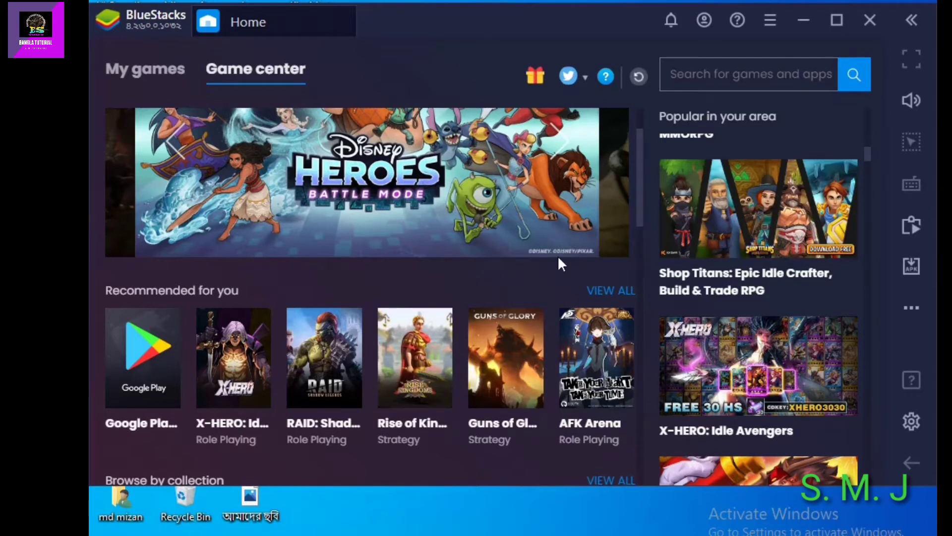
scroll(715, 278, "down", 3)
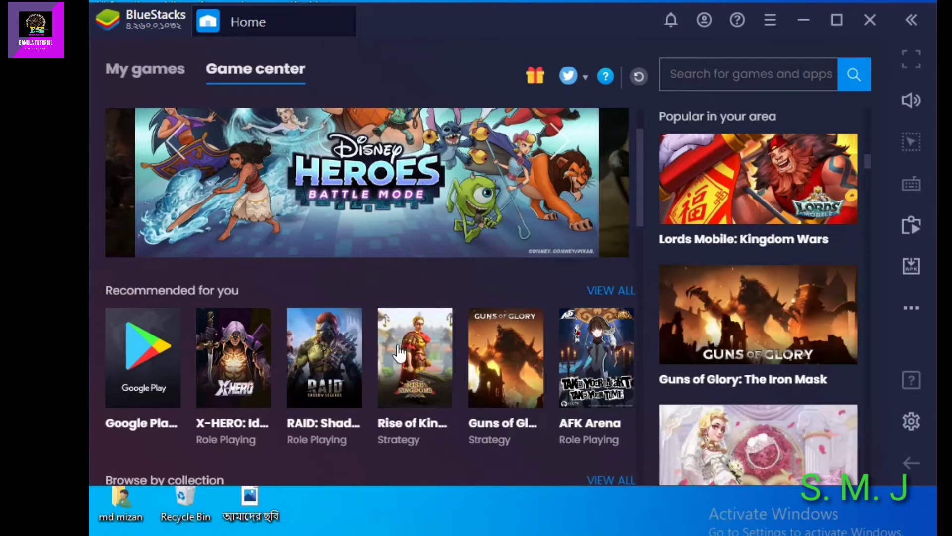
Step: Open the Google Play Store from the recommended apps and accept notifications about new deals and updates
mouse_move(335, 351)
left_click(152, 361)
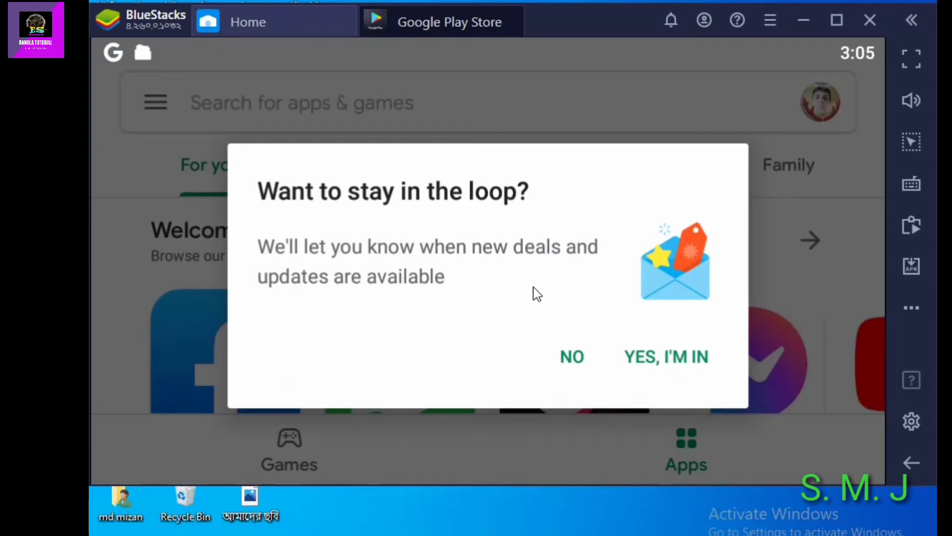
left_click(680, 357)
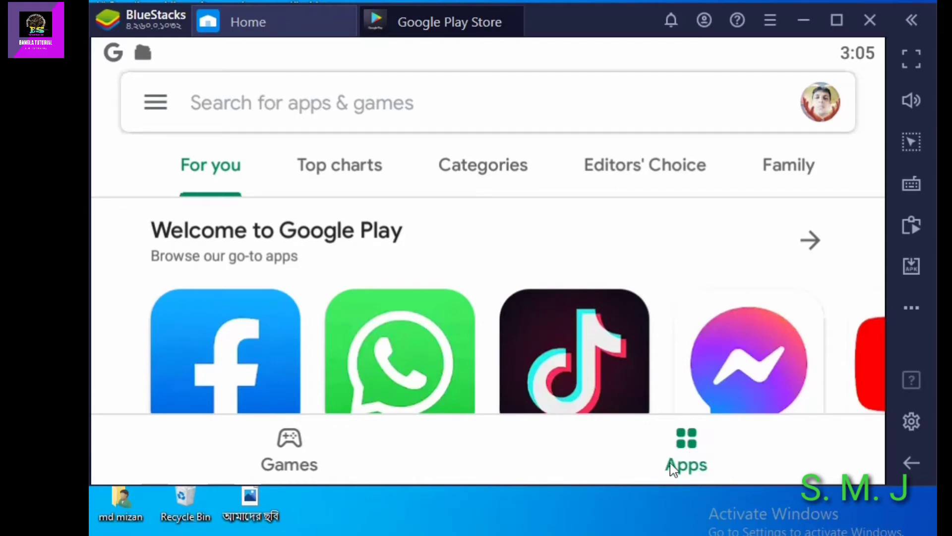
Step: Browse the suggested and recommended games in the Play Store's Games section
left_click(294, 450)
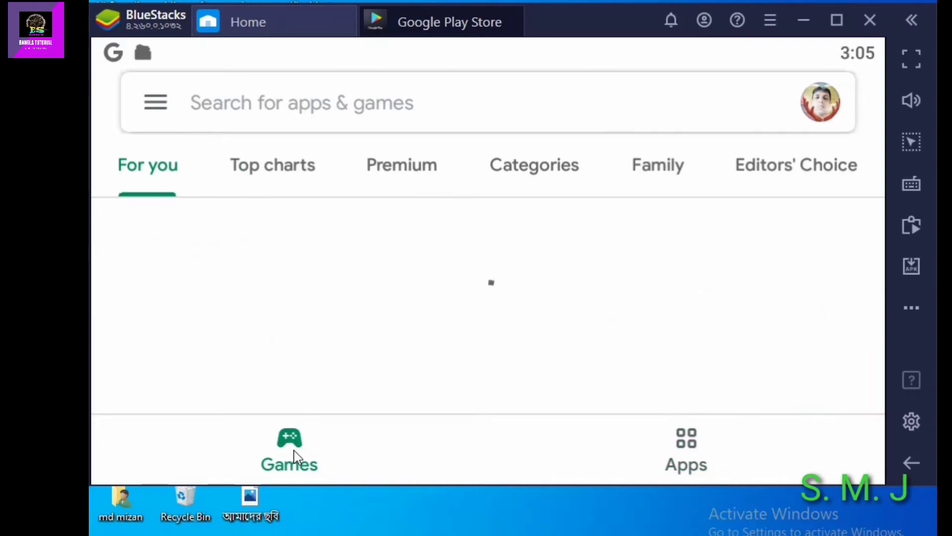
scroll(517, 333, "down", 1)
scroll(518, 332, "down", 5)
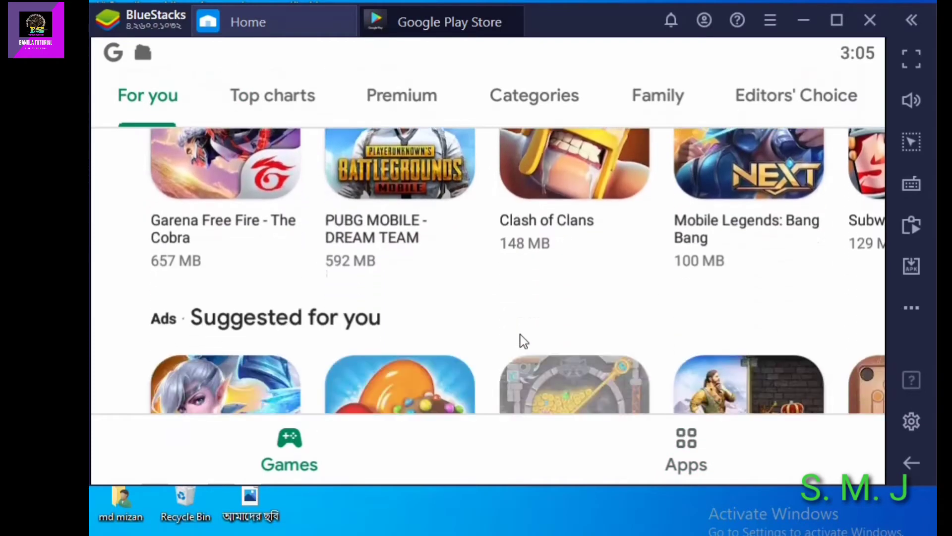
scroll(521, 334, "down", 5)
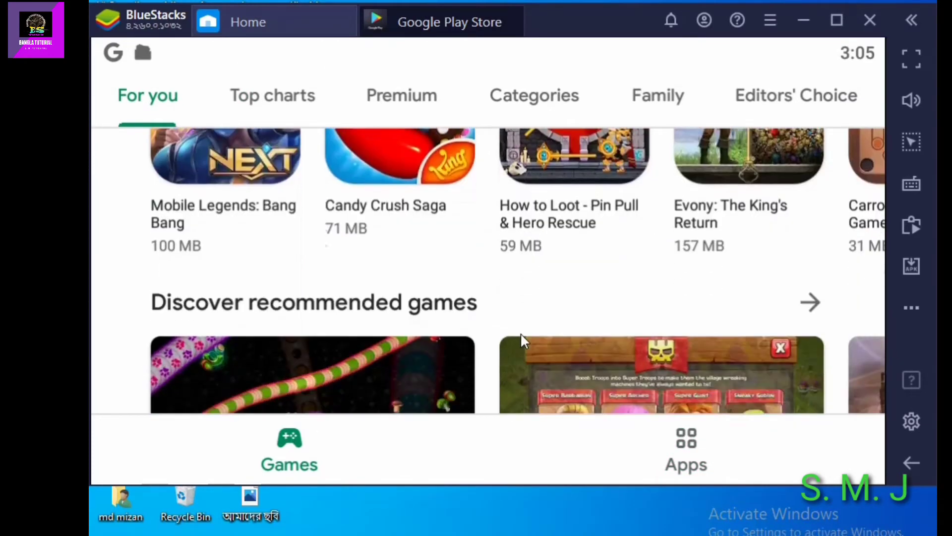
scroll(521, 334, "down", 4)
scroll(520, 334, "down", 7)
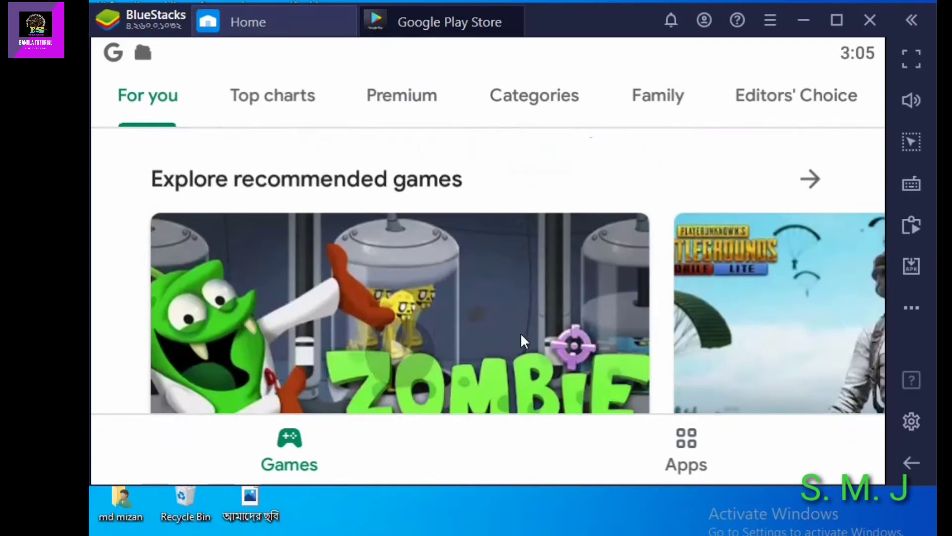
scroll(525, 339, "up", 6)
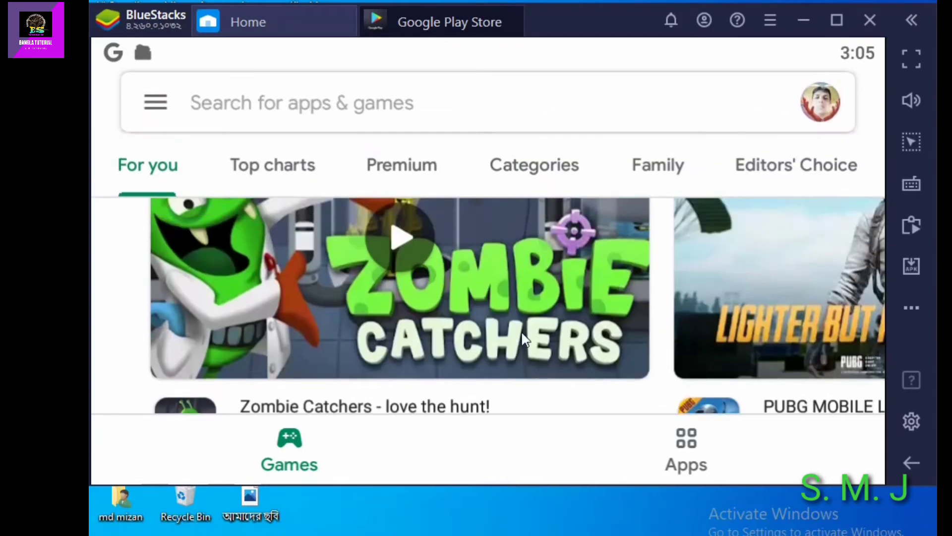
scroll(522, 334, "up", 5)
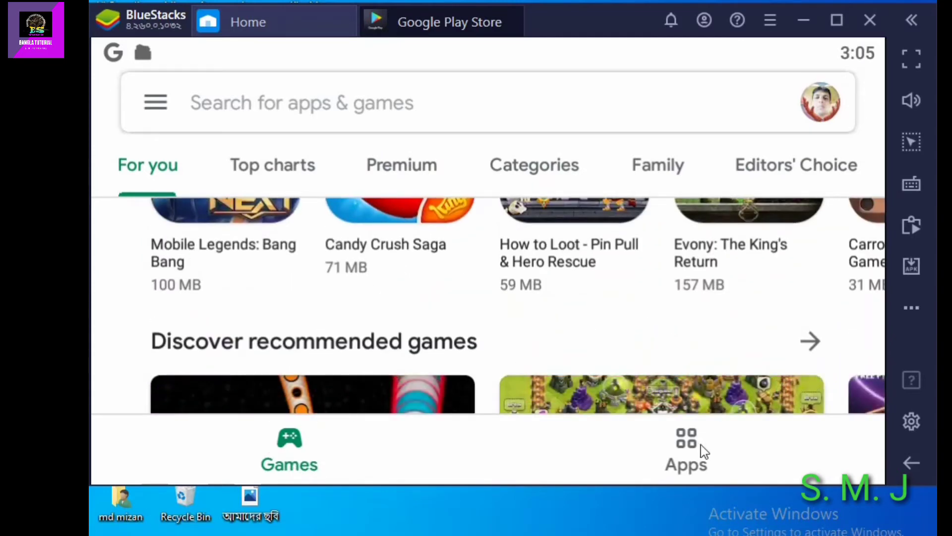
Step: Switch to the Play Store's Apps section and open the details page of BIGO LIVE
left_click(687, 452)
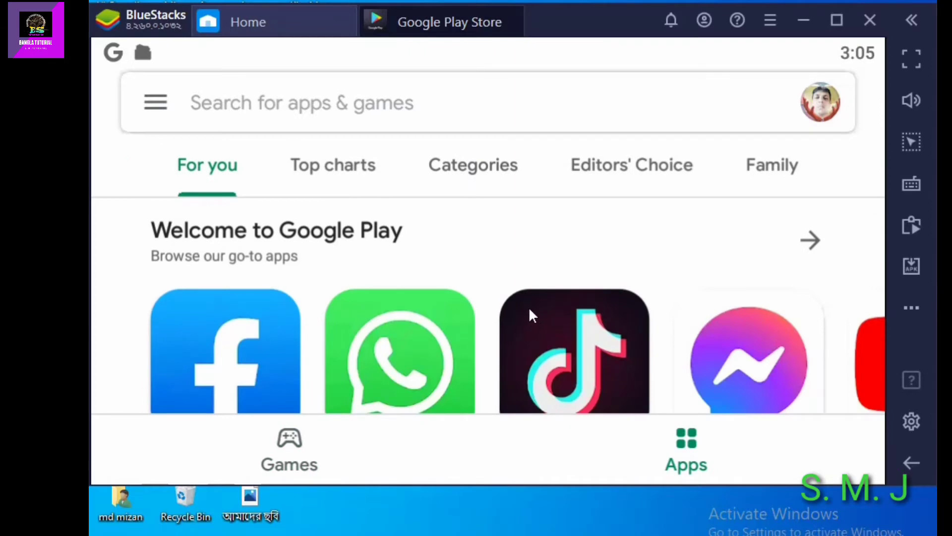
scroll(529, 310, "down", 5)
scroll(530, 317, "down", 3)
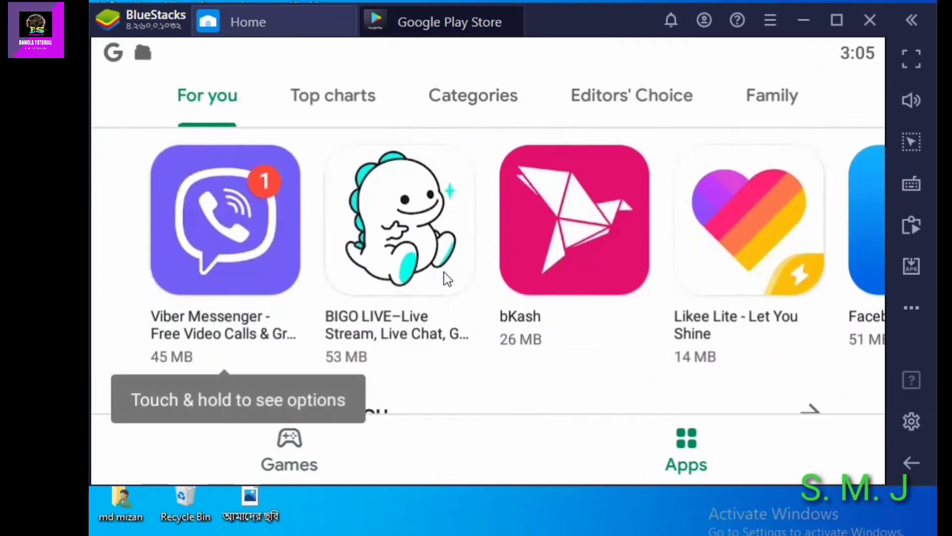
left_click(394, 263)
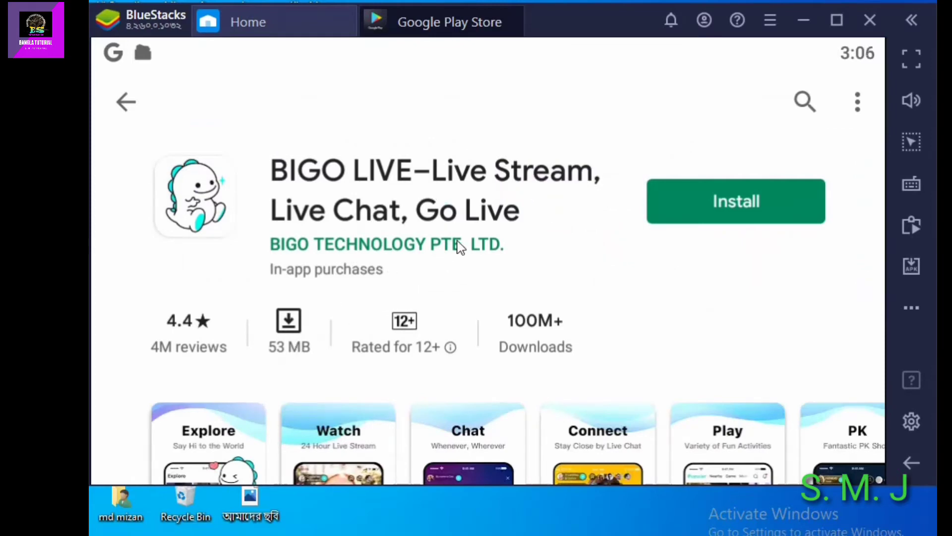
Step: View BIGO LIVE's Explore and Watch preview images at full size and return to the app's details page
scroll(462, 250, "down", 3)
scroll(462, 252, "down", 1)
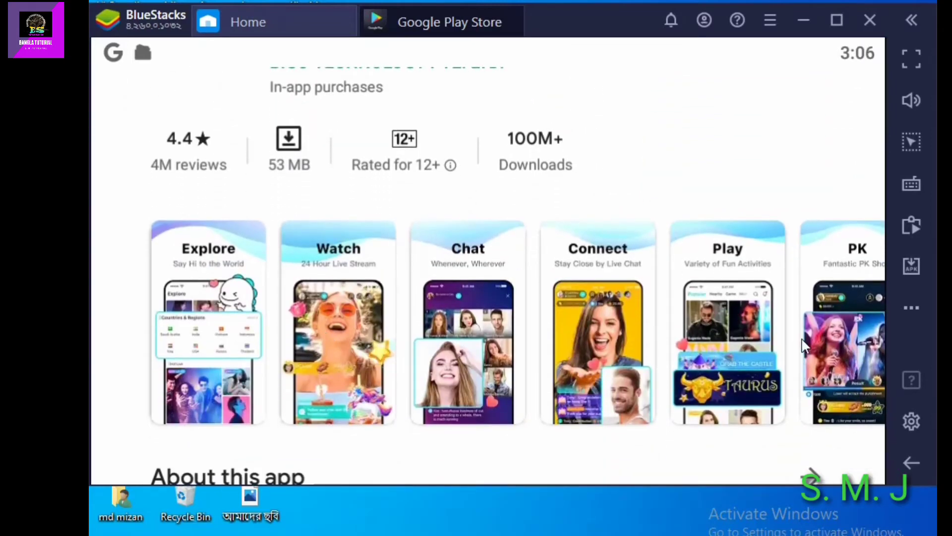
left_click(191, 373)
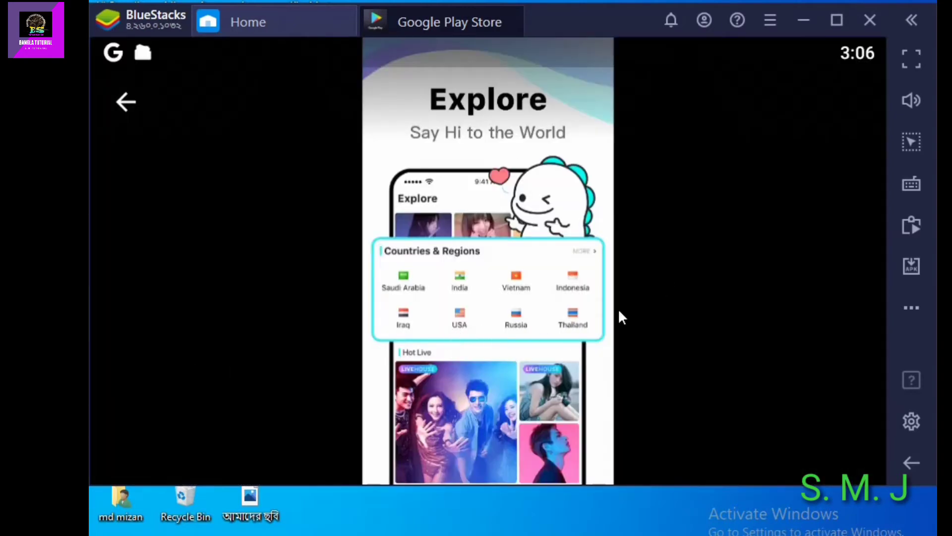
left_click_drag(593, 314, 449, 317)
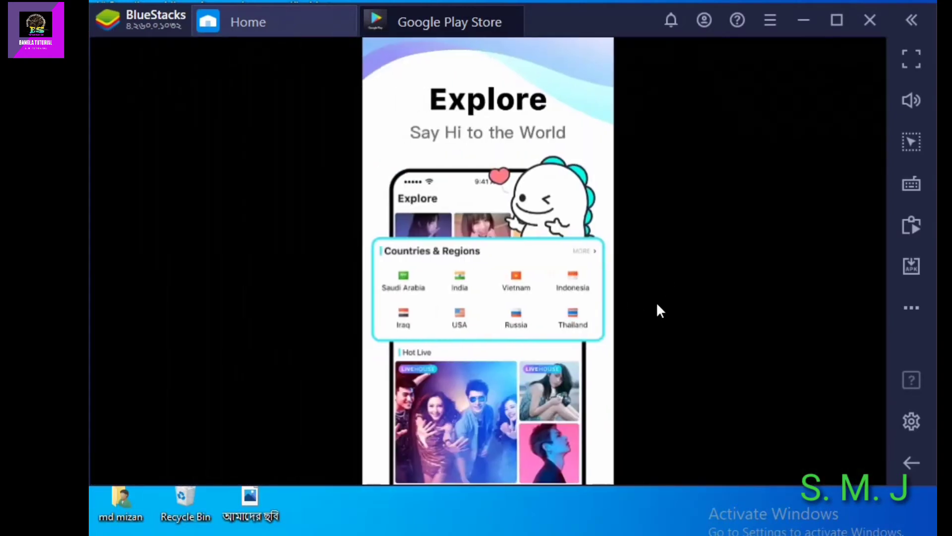
left_click_drag(656, 307, 176, 383)
left_click_drag(575, 337, 131, 352)
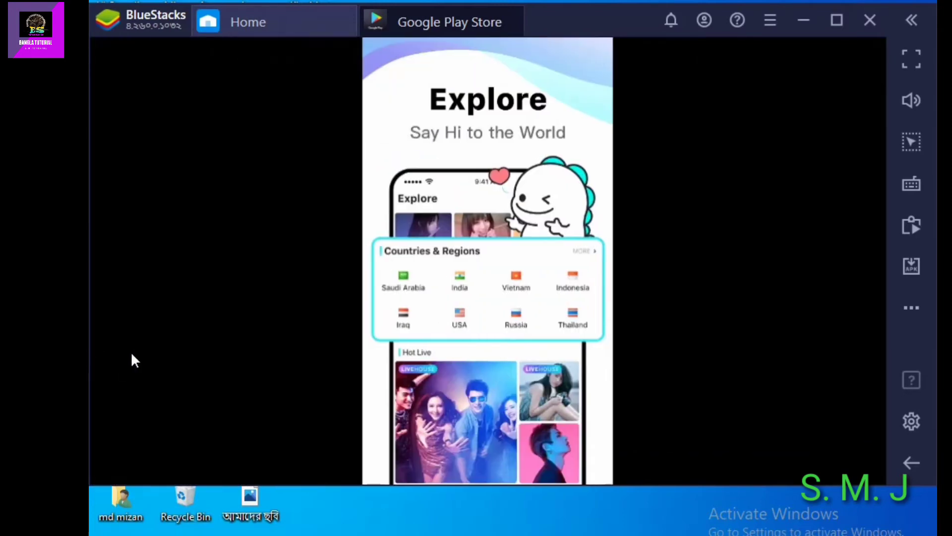
left_click_drag(591, 345, 93, 367)
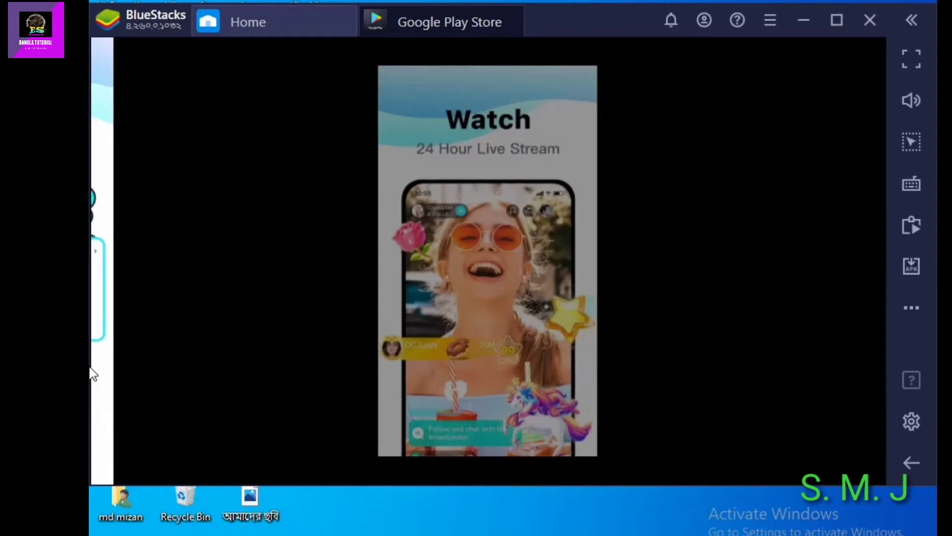
left_click_drag(366, 373, 601, 376)
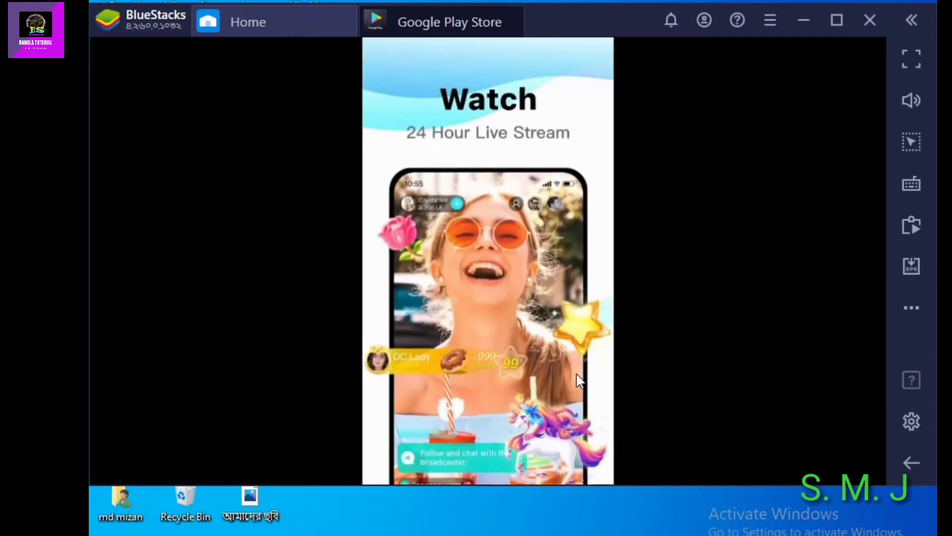
left_click_drag(432, 377, 209, 373)
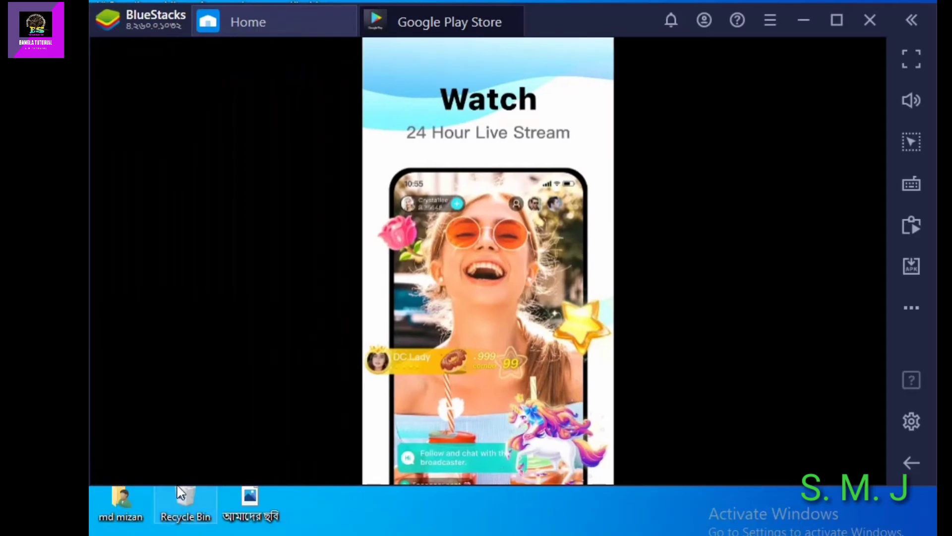
left_click_drag(250, 372, 94, 333)
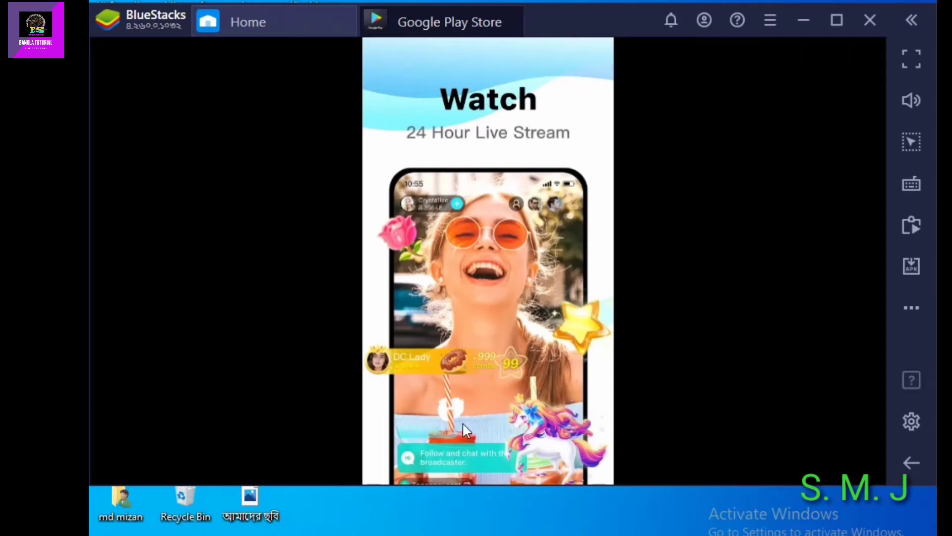
left_click(911, 462)
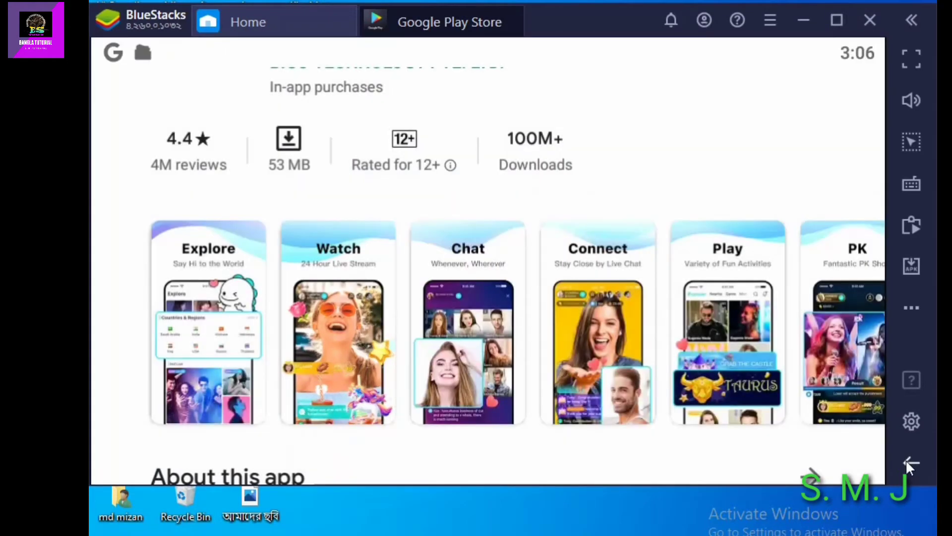
Step: Start installing BIGO LIVE from its details page and look through the suggested apps below while it downloads
scroll(516, 312, "up", 3)
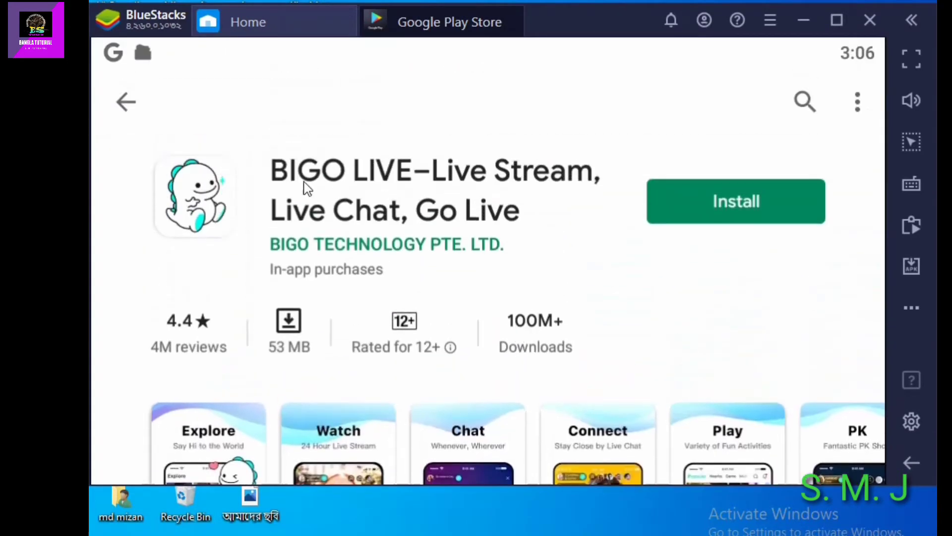
left_click(746, 201)
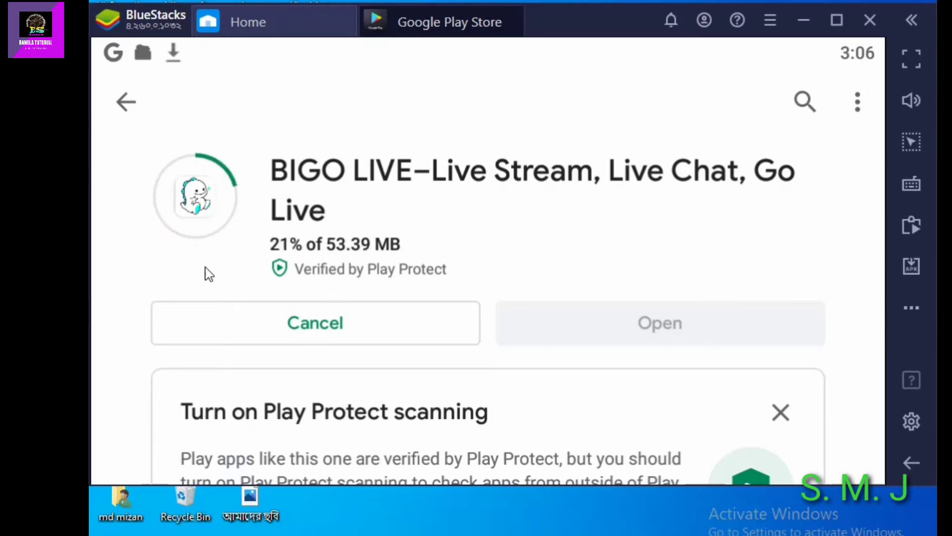
scroll(415, 350, "down", 10)
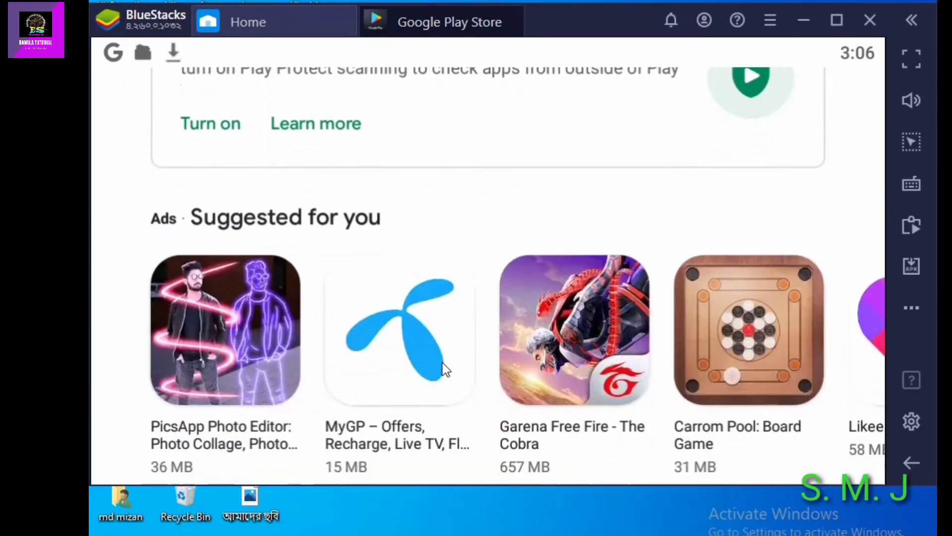
scroll(446, 369, "down", 5)
scroll(447, 370, "up", 3)
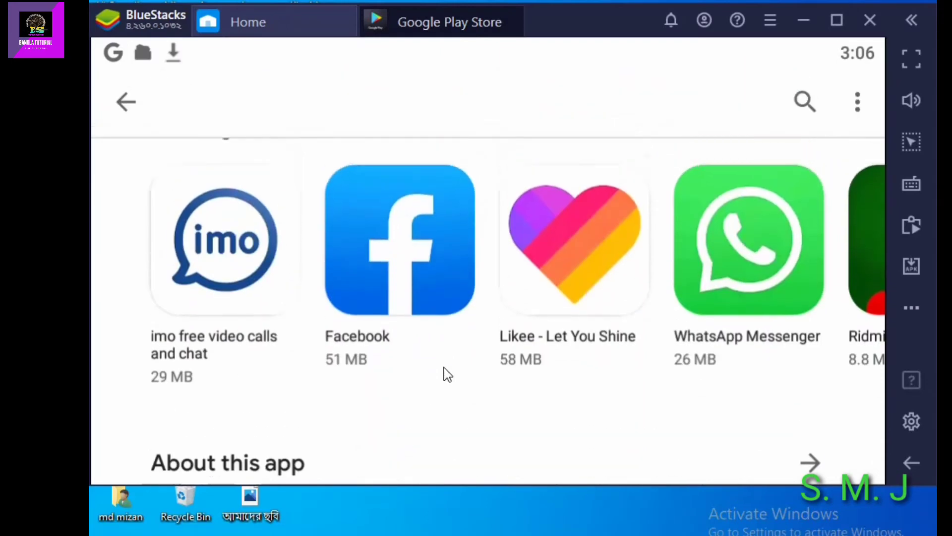
scroll(447, 371, "up", 8)
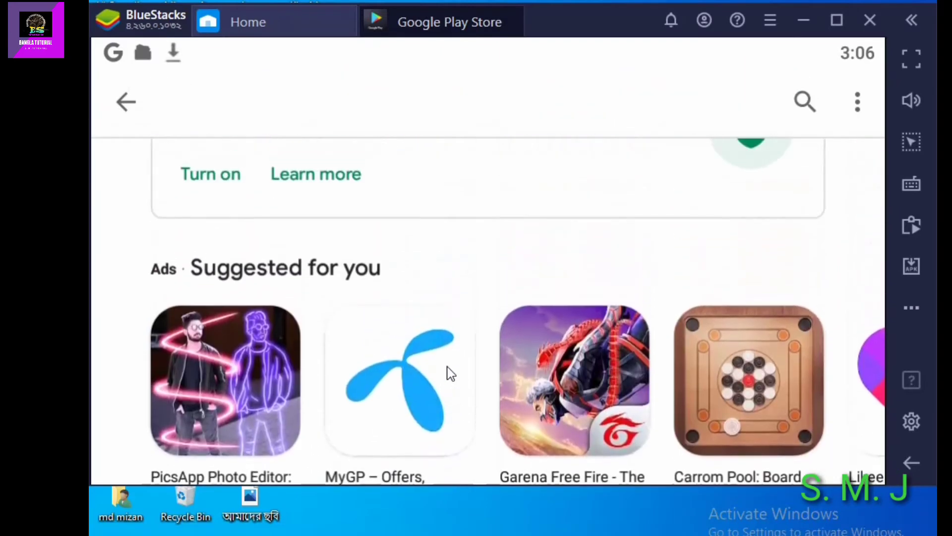
scroll(452, 372, "up", 5)
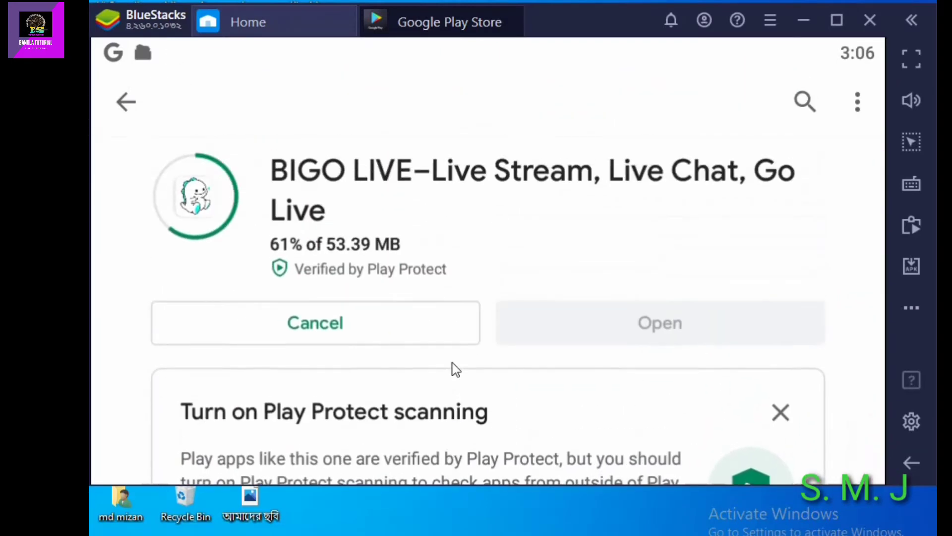